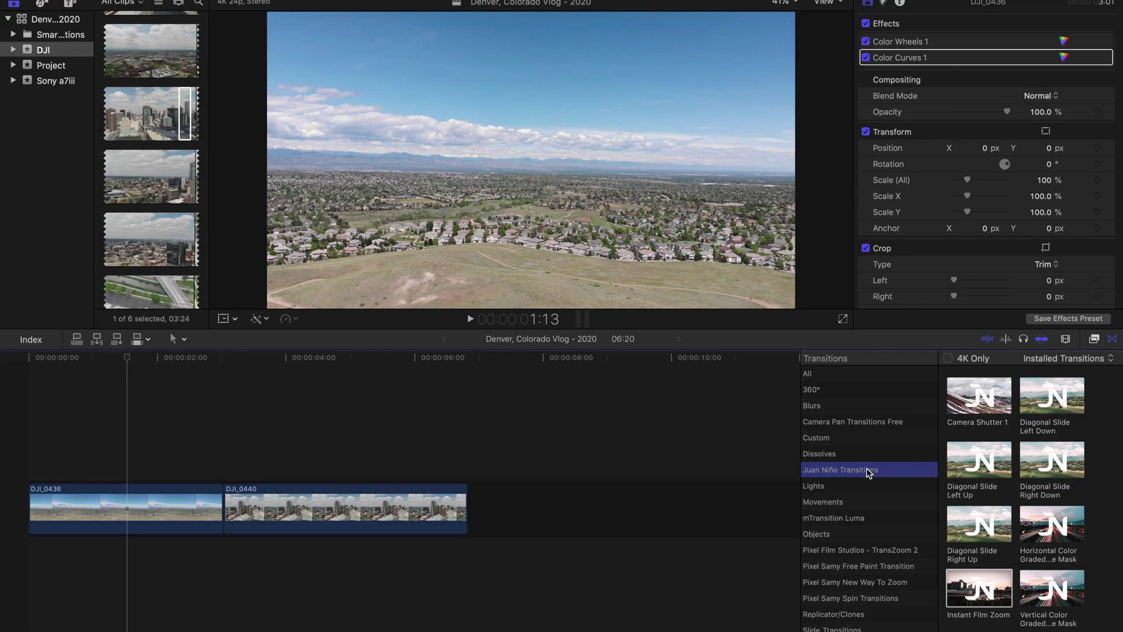
- Drop Instant Film Zoom between DJI_0436 and DJI_0440, then select it at 2:20 to show its settings
{"action": "left_click", "coordinate": [970, 584]}
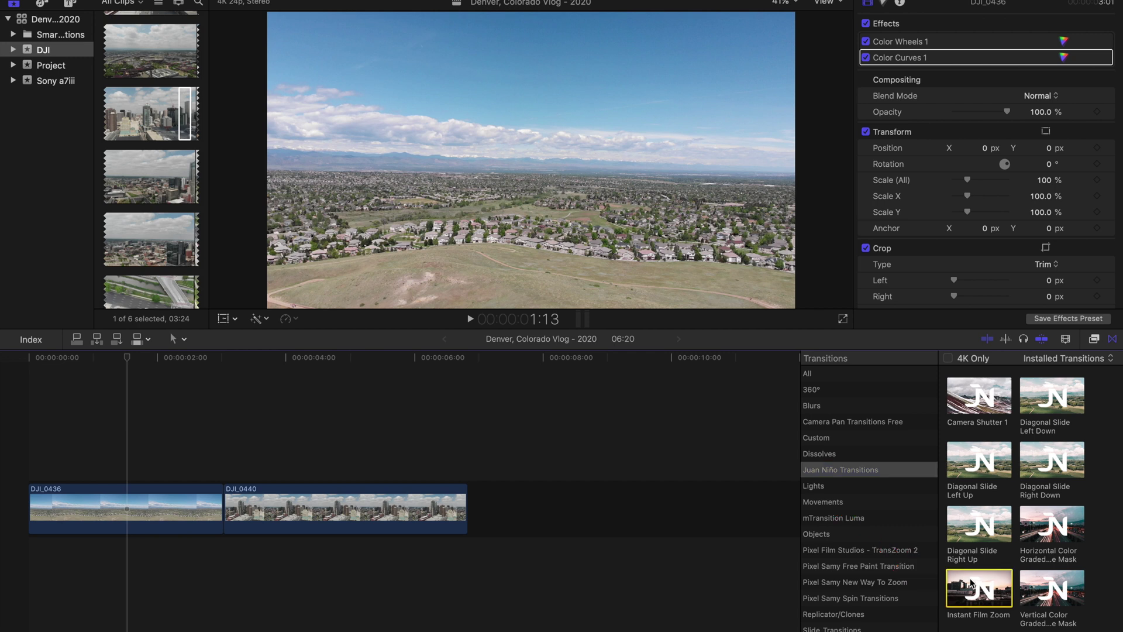
{"action": "left_click_drag", "start_coordinate": [970, 584], "coordinate": [185, 510]}
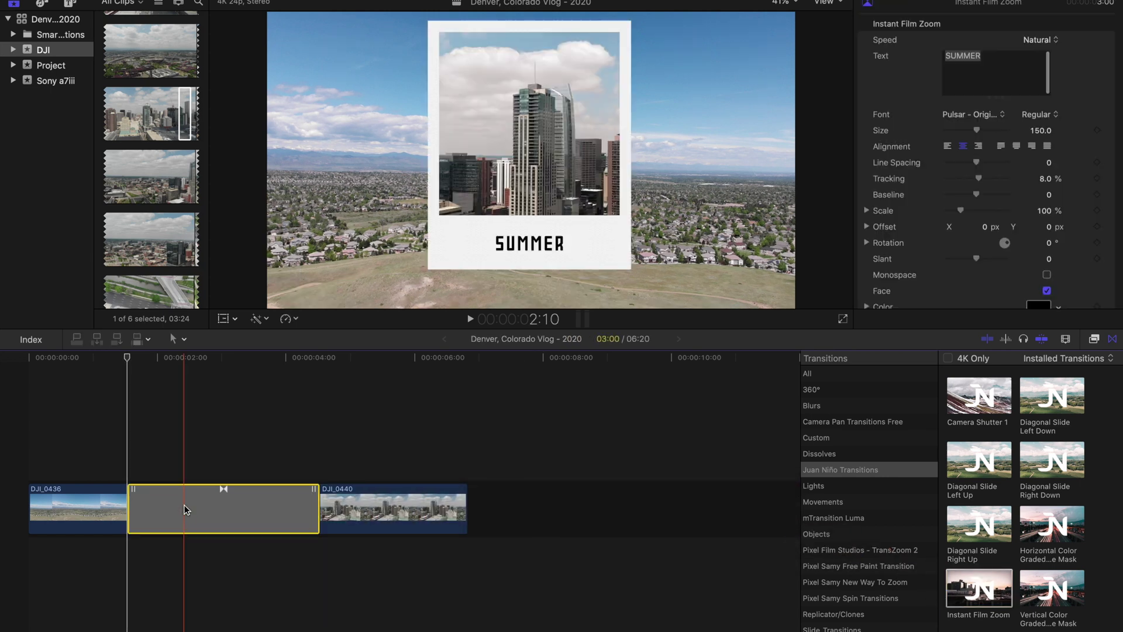
{"action": "left_click", "coordinate": [157, 433]}
{"action": "left_click", "coordinate": [157, 436]}
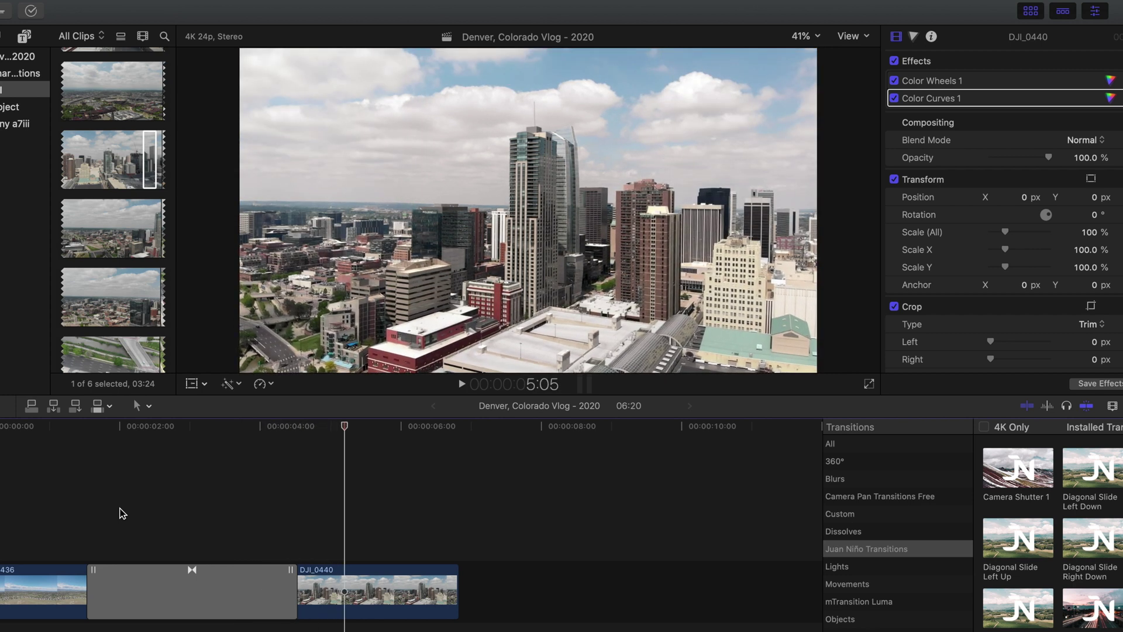
{"action": "left_click", "coordinate": [177, 512]}
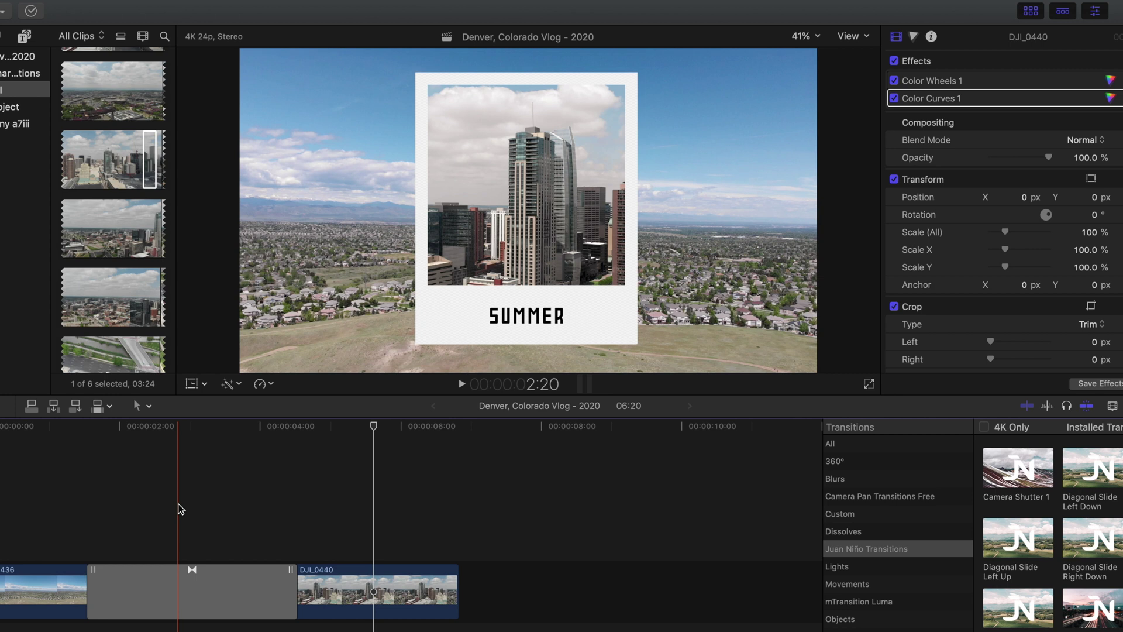
{"action": "left_click", "coordinate": [195, 597]}
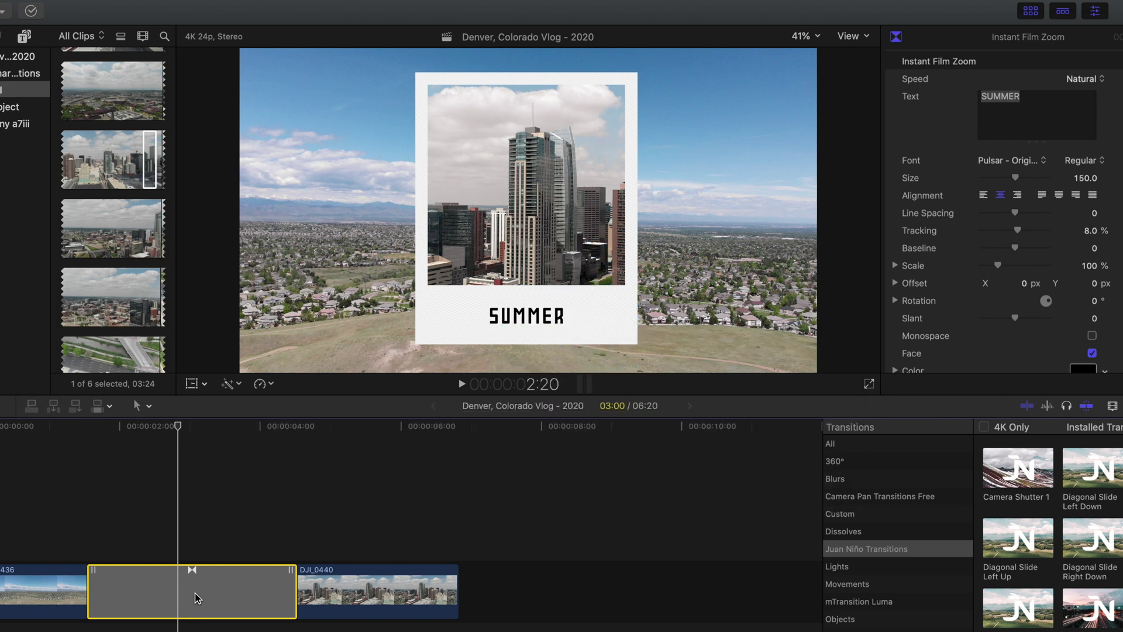
- Step the playhead onto the transition and list its Speed options, still on Natural
{"action": "key", "text": "space"}
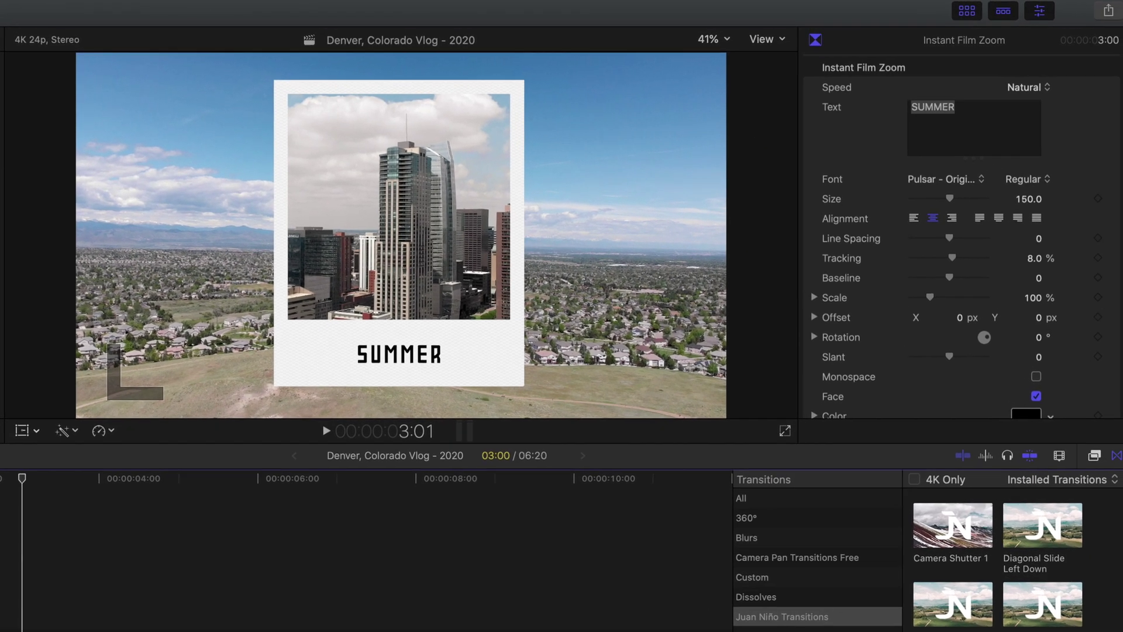
{"action": "left_click", "coordinate": [1043, 88]}
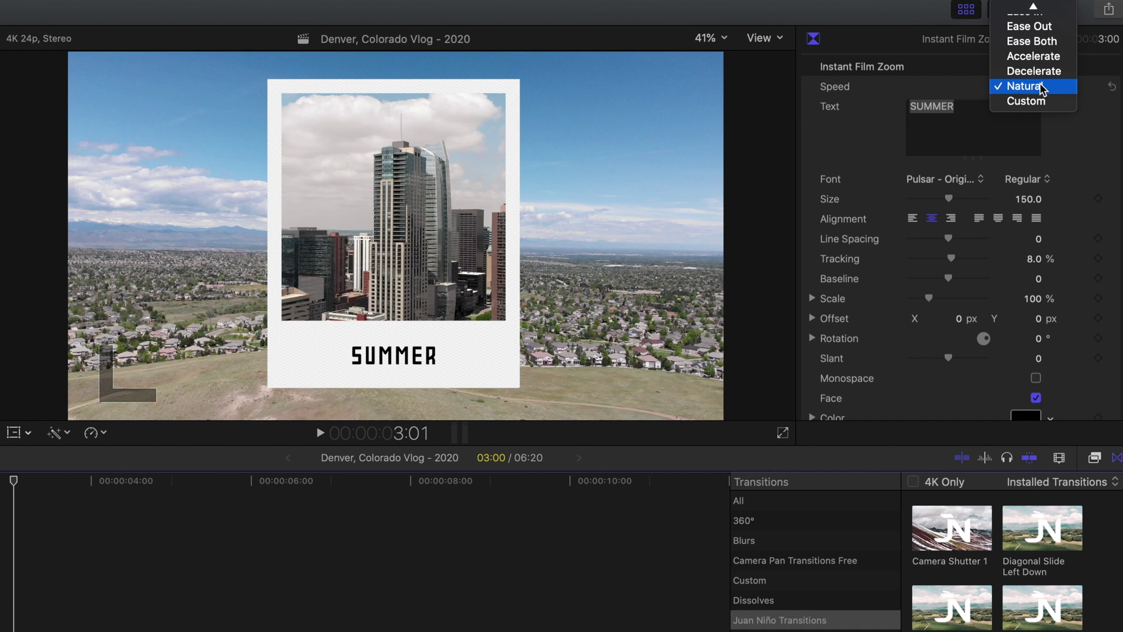
- Keep Natural speed and replace the caption SUMMER with DENVER in Pulsar - Original font
{"action": "left_click", "coordinate": [892, 139]}
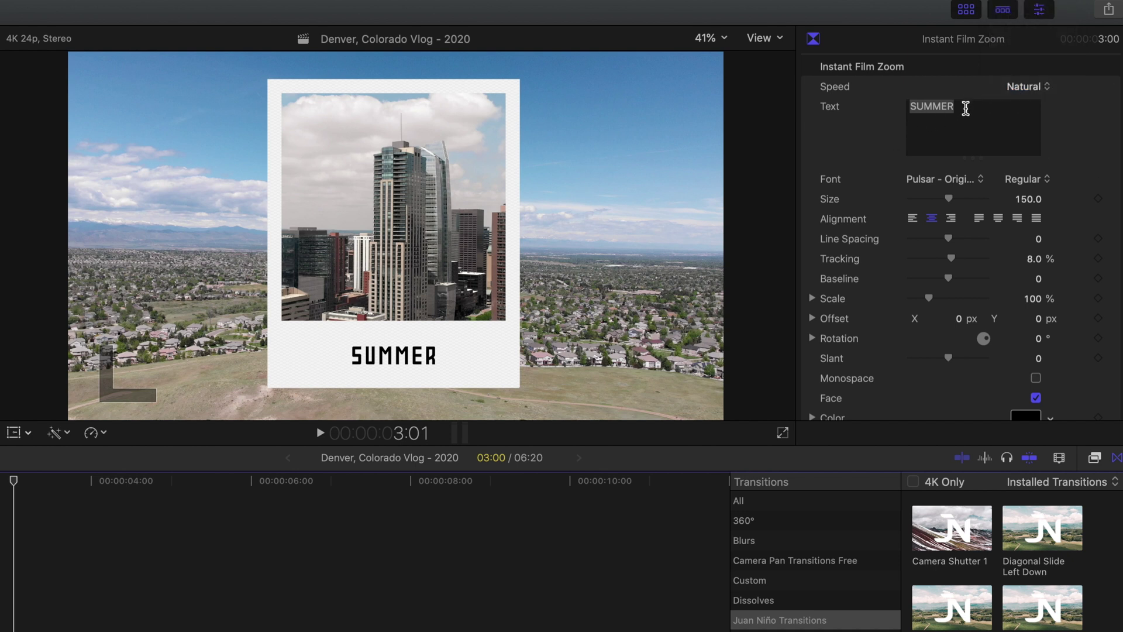
{"action": "left_click", "coordinate": [966, 108]}
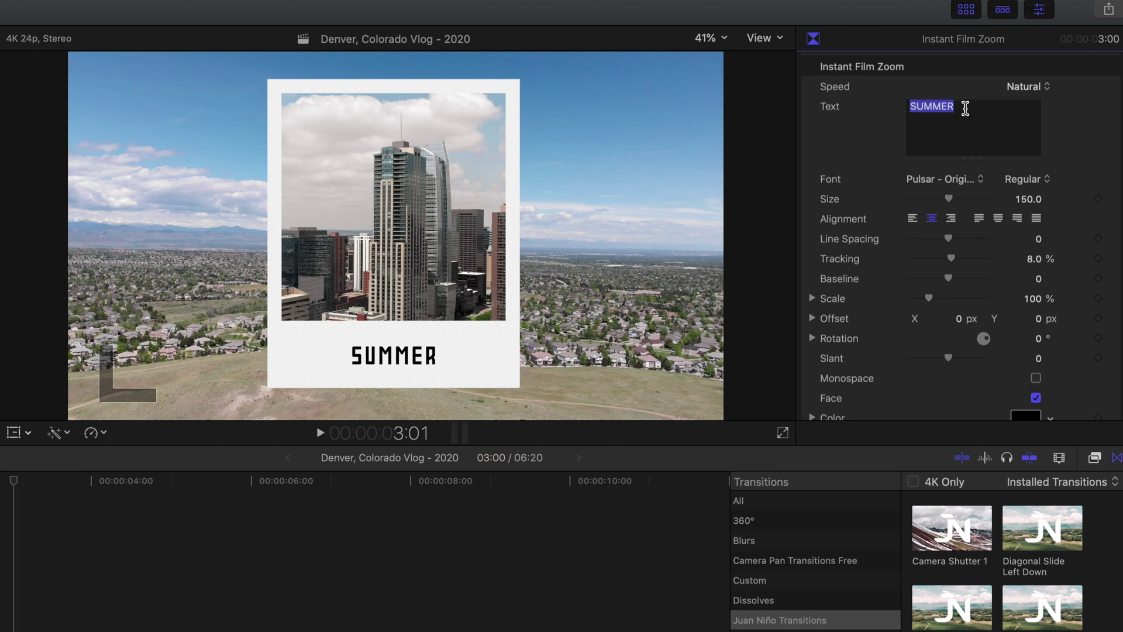
{"action": "type", "text": "DENVER"}
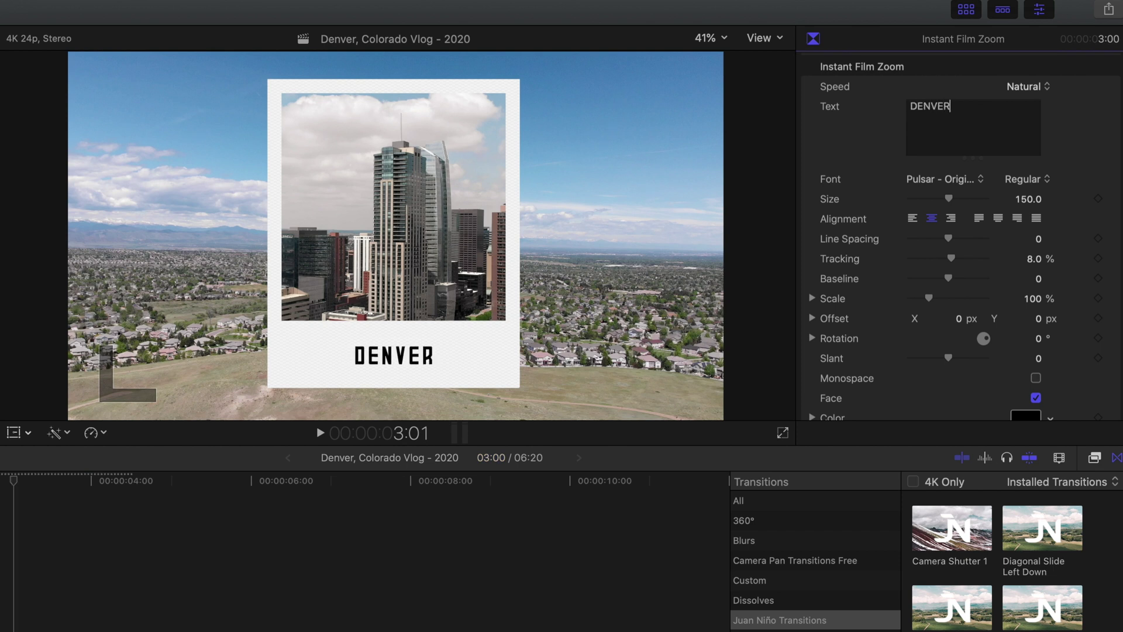
{"action": "left_click", "coordinate": [970, 182]}
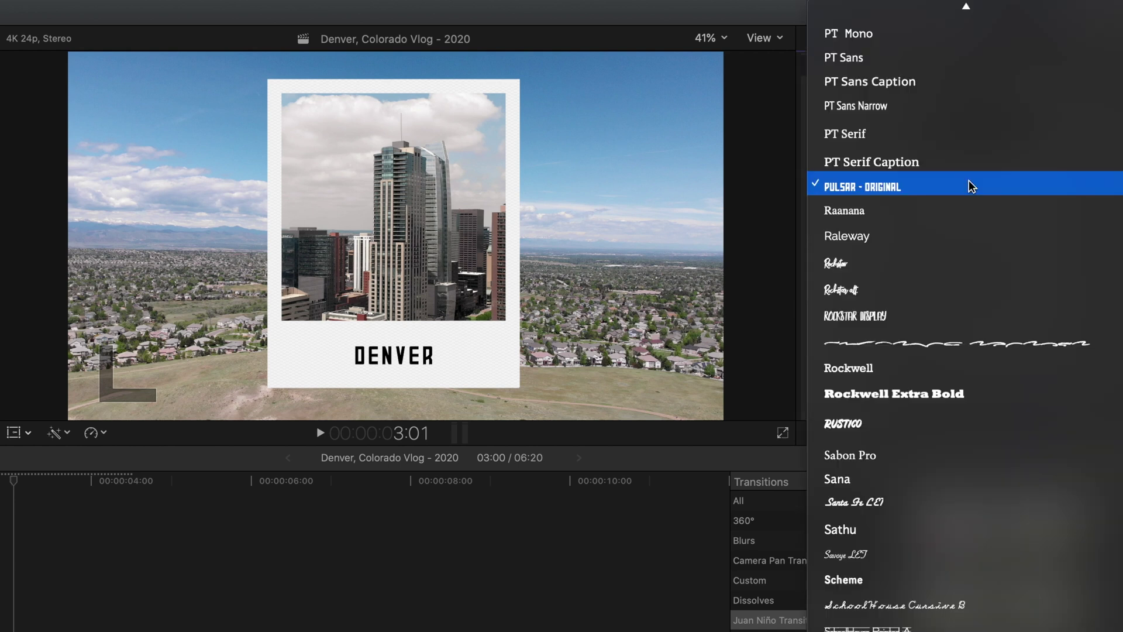
{"action": "left_click", "coordinate": [970, 186]}
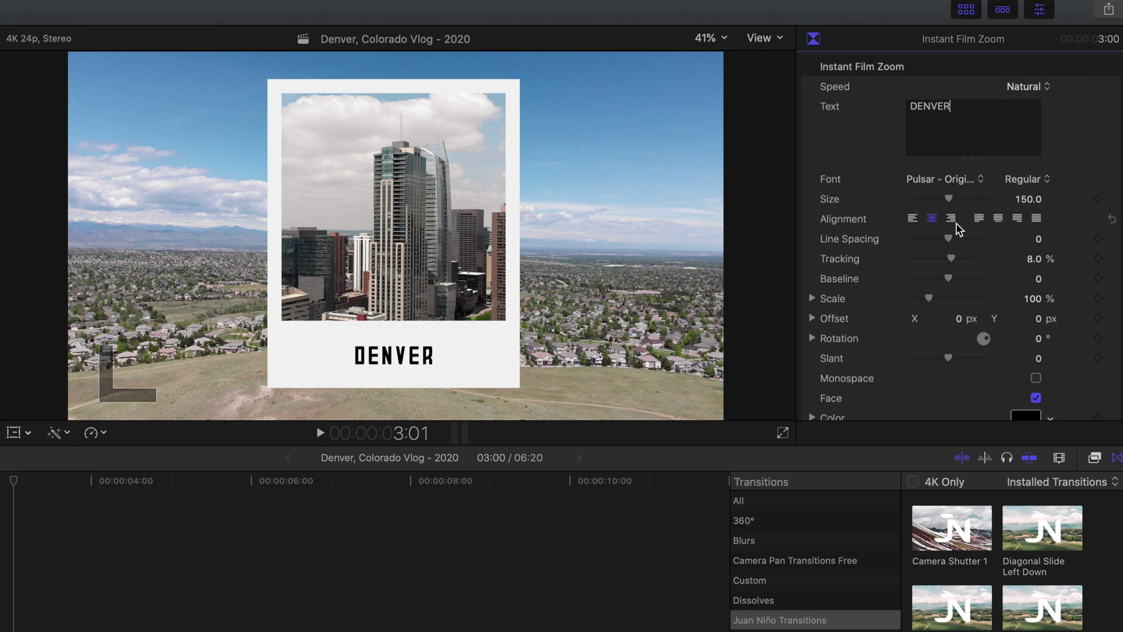
{"action": "scroll", "coordinate": [971, 234], "scroll_direction": "down", "scroll_amount": 3}
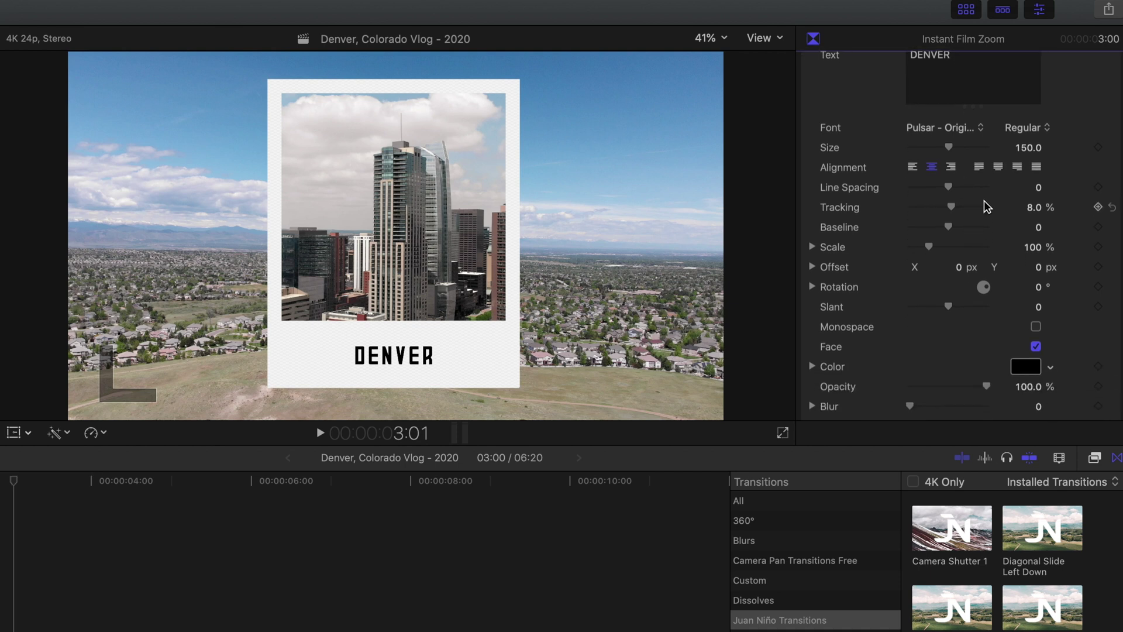
{"action": "scroll", "coordinate": [984, 200], "scroll_direction": "down", "scroll_amount": 6}
{"action": "scroll", "coordinate": [984, 200], "scroll_direction": "down", "scroll_amount": 3}
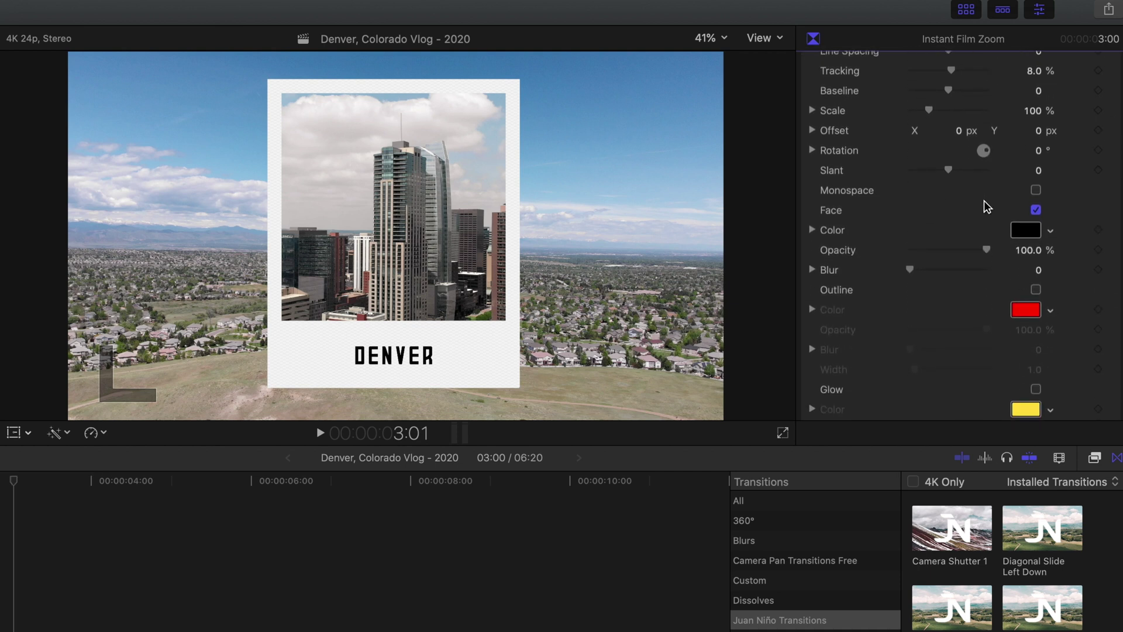
{"action": "left_click", "coordinate": [1037, 183]}
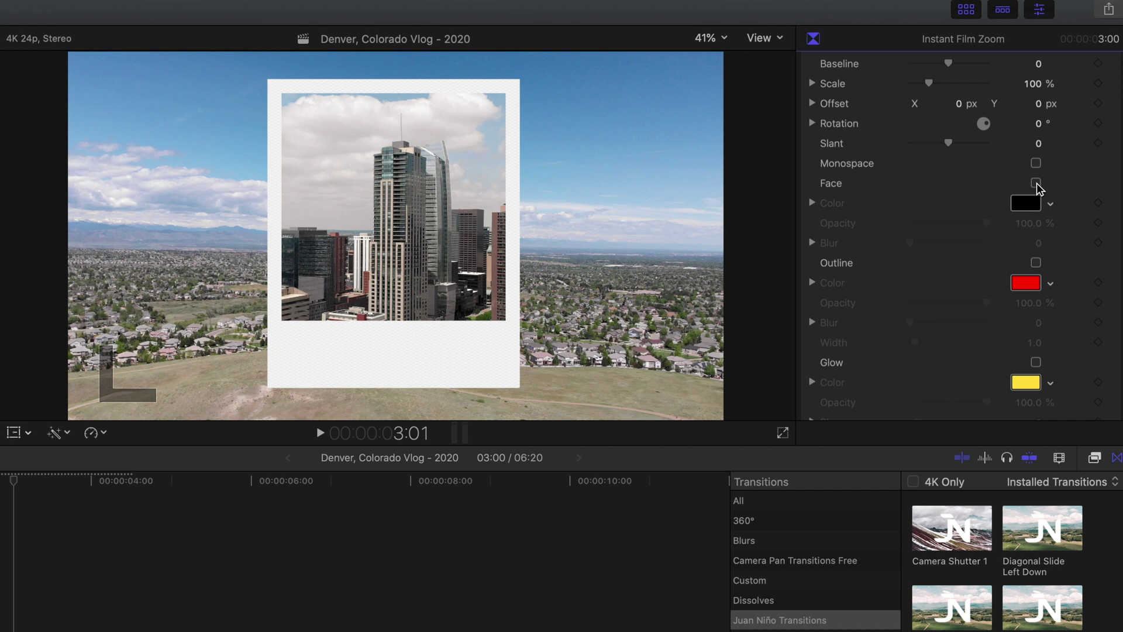
{"action": "left_click", "coordinate": [1037, 183]}
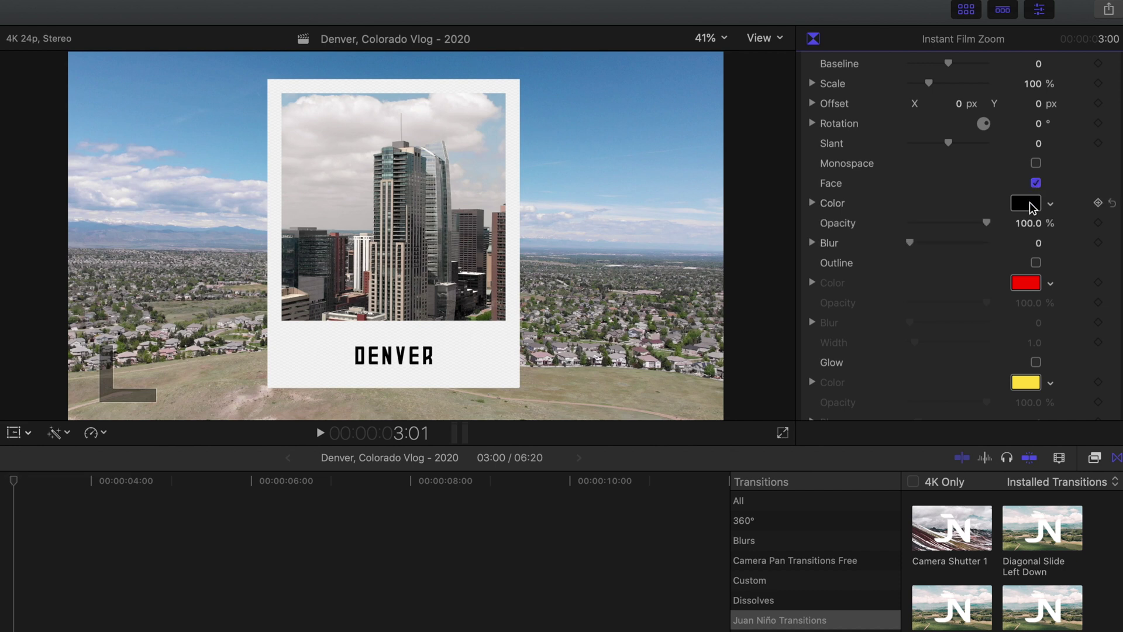
{"action": "scroll", "coordinate": [1003, 264], "scroll_direction": "down", "scroll_amount": 1}
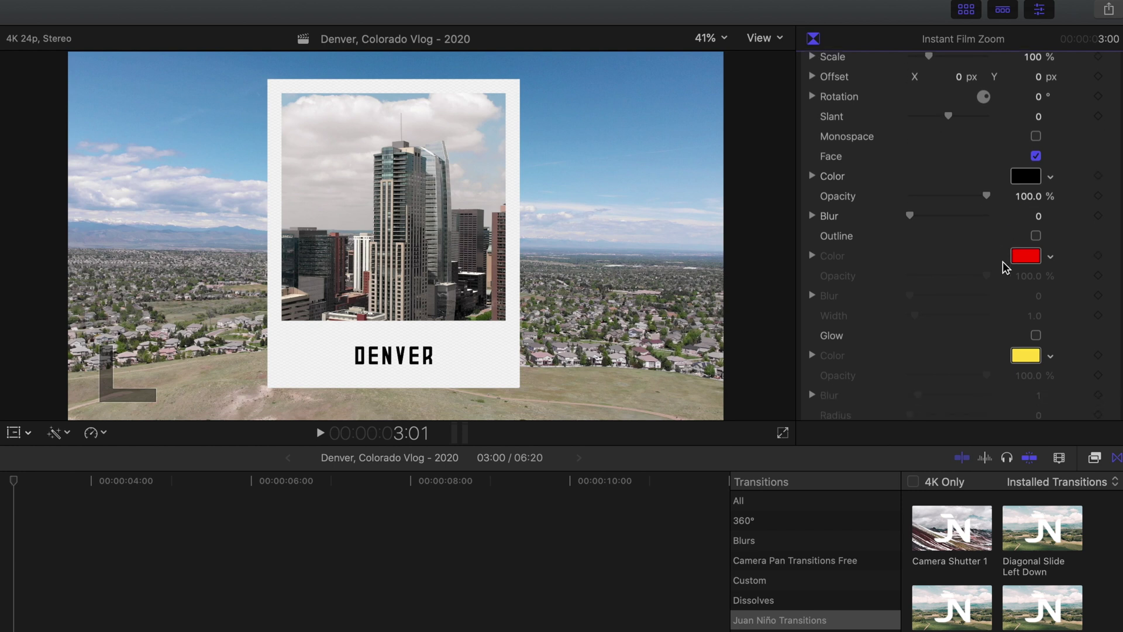
{"action": "left_click", "coordinate": [1036, 235]}
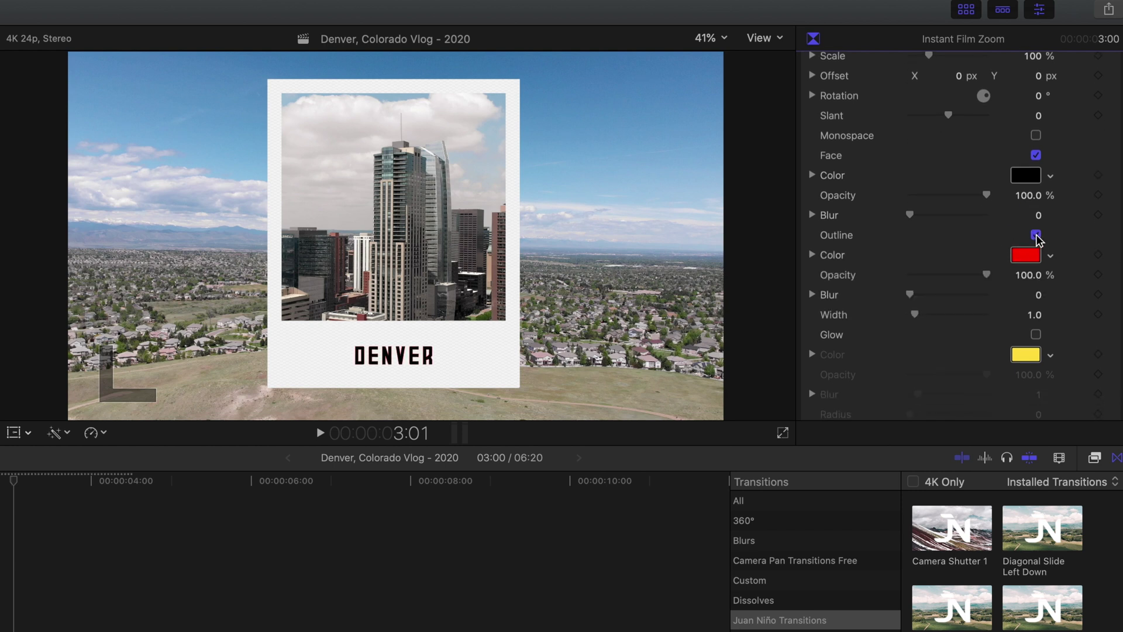
{"action": "left_click", "coordinate": [1036, 235]}
{"action": "scroll", "coordinate": [1038, 238], "scroll_direction": "down", "scroll_amount": 5}
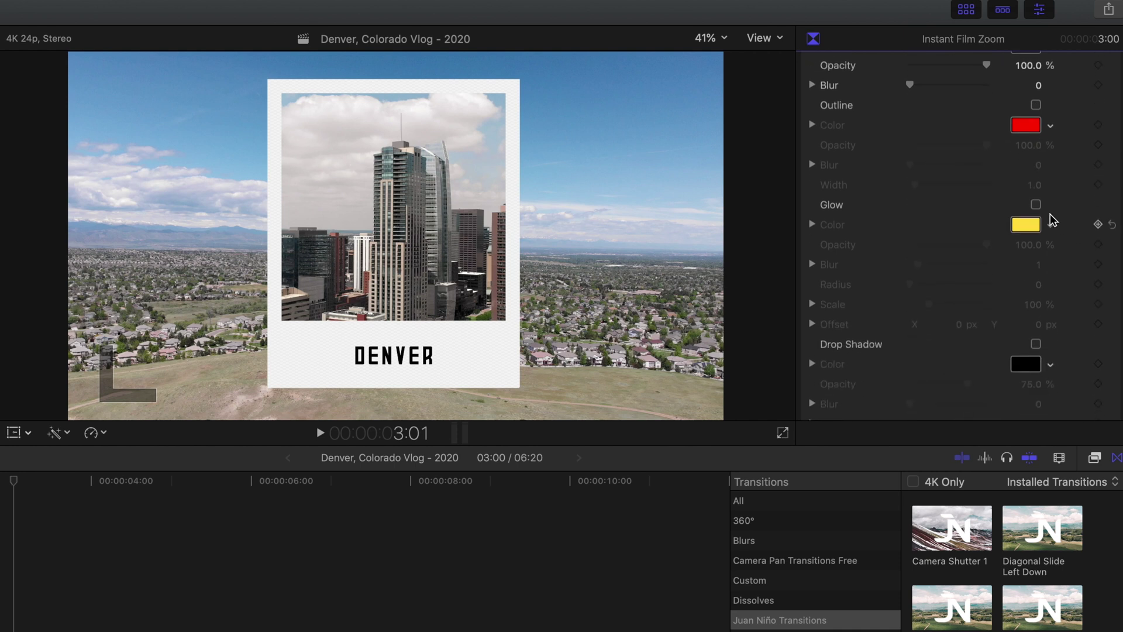
{"action": "scroll", "coordinate": [1041, 212], "scroll_direction": "down", "scroll_amount": 3}
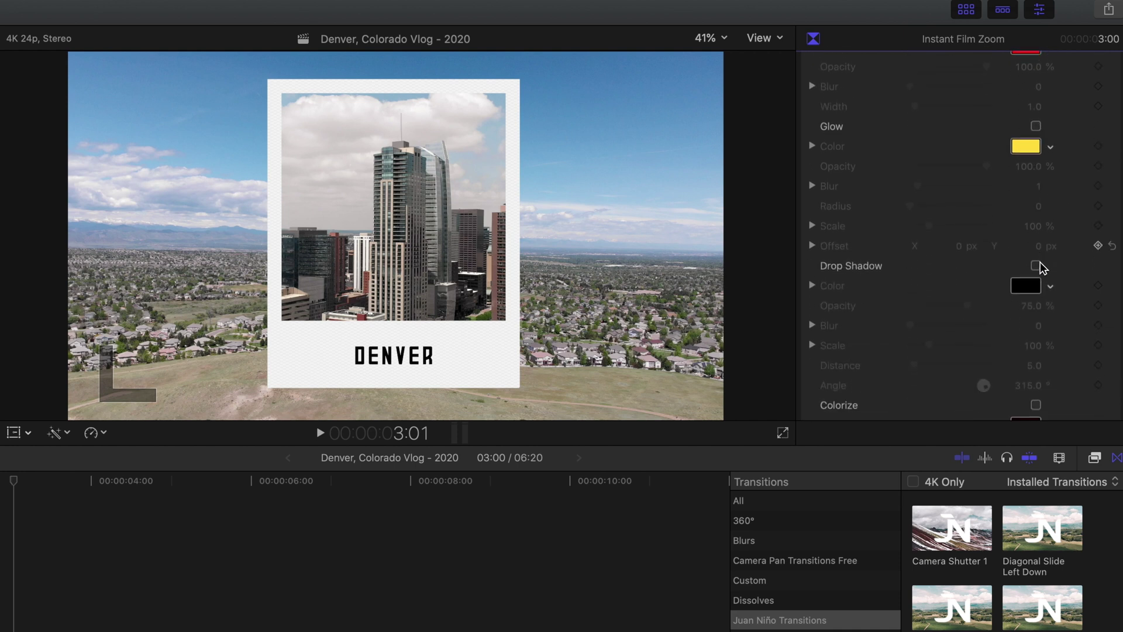
{"action": "scroll", "coordinate": [1040, 267], "scroll_direction": "down", "scroll_amount": 3}
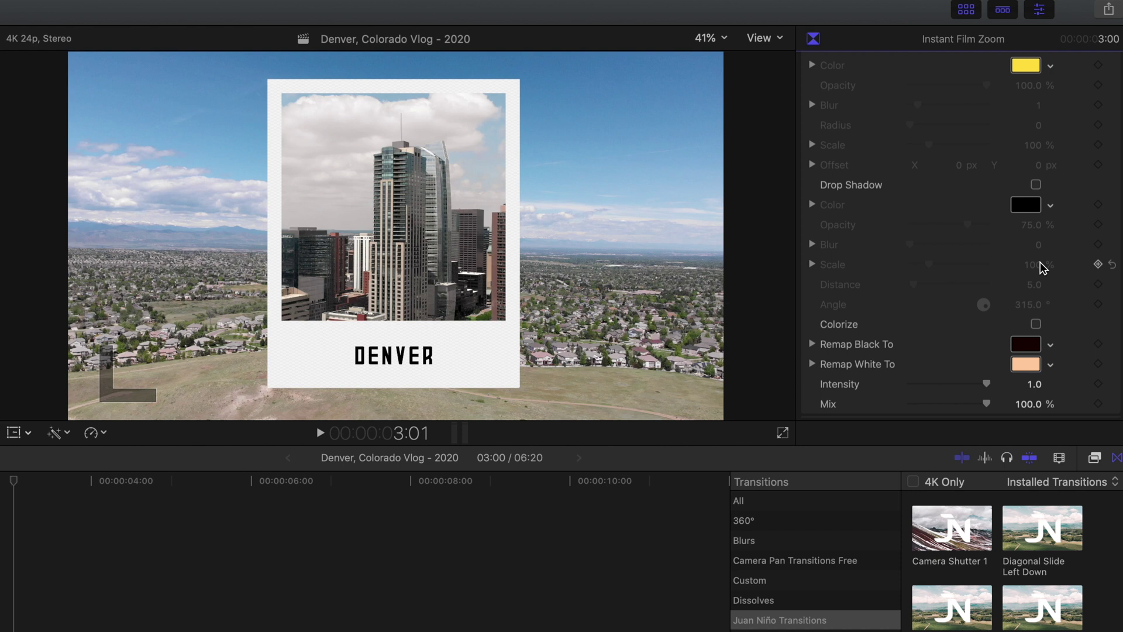
{"action": "scroll", "coordinate": [962, 266], "scroll_direction": "down", "scroll_amount": 3}
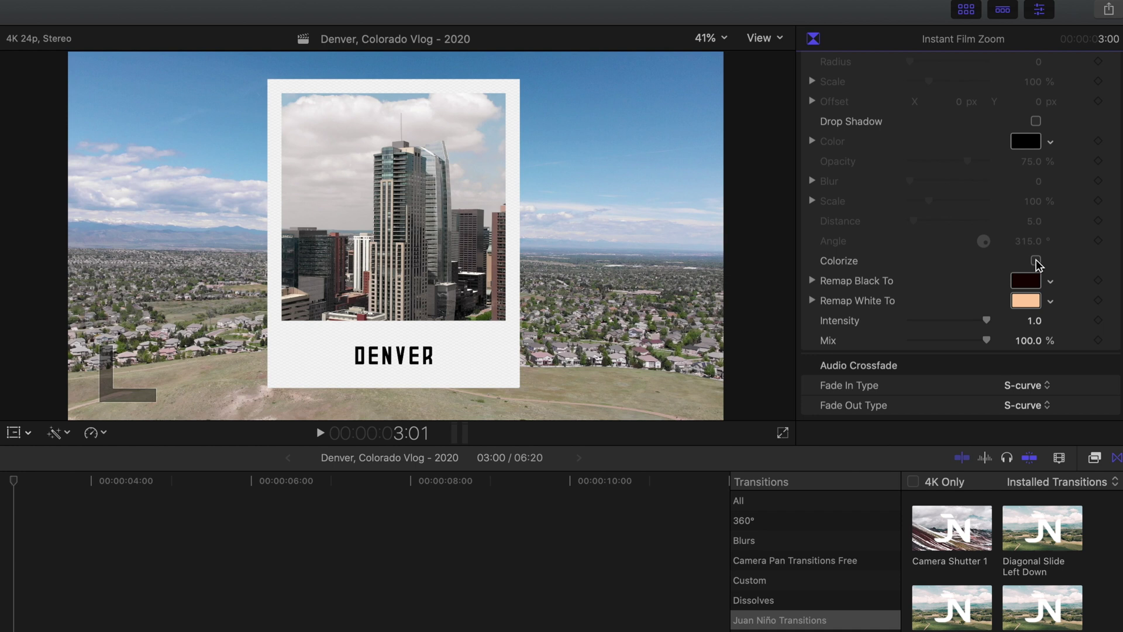
- Enable Colorize, remapping blacks to a blue swatch and whites to a yellow-green swatch
{"action": "left_click", "coordinate": [1036, 261]}
{"action": "scroll", "coordinate": [1037, 265], "scroll_direction": "down", "scroll_amount": 1}
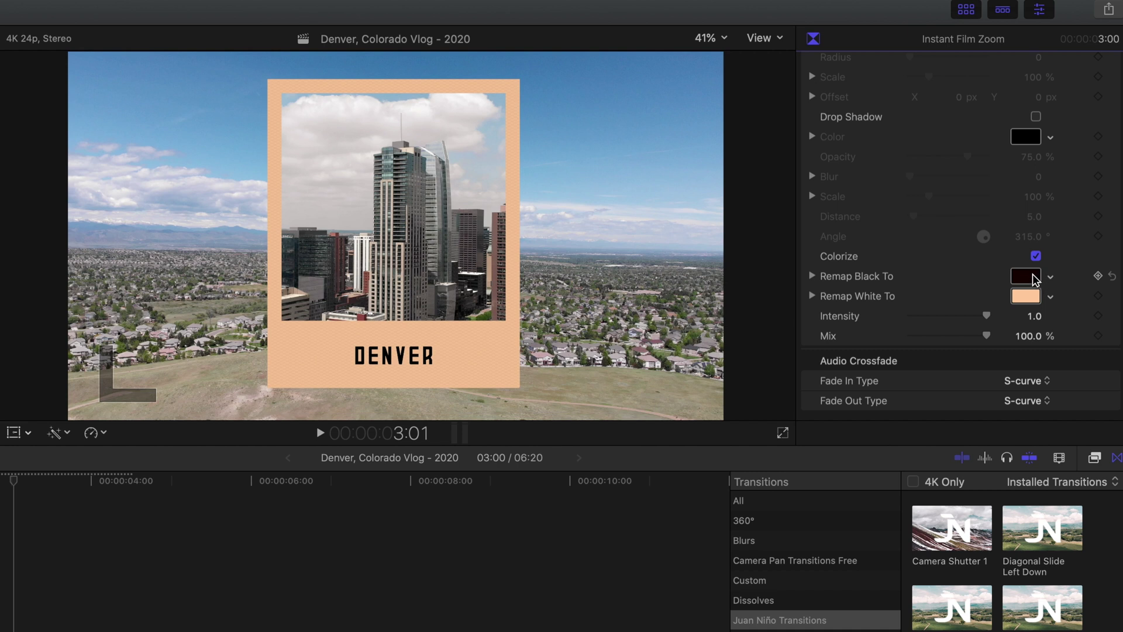
{"action": "left_click", "coordinate": [1039, 281]}
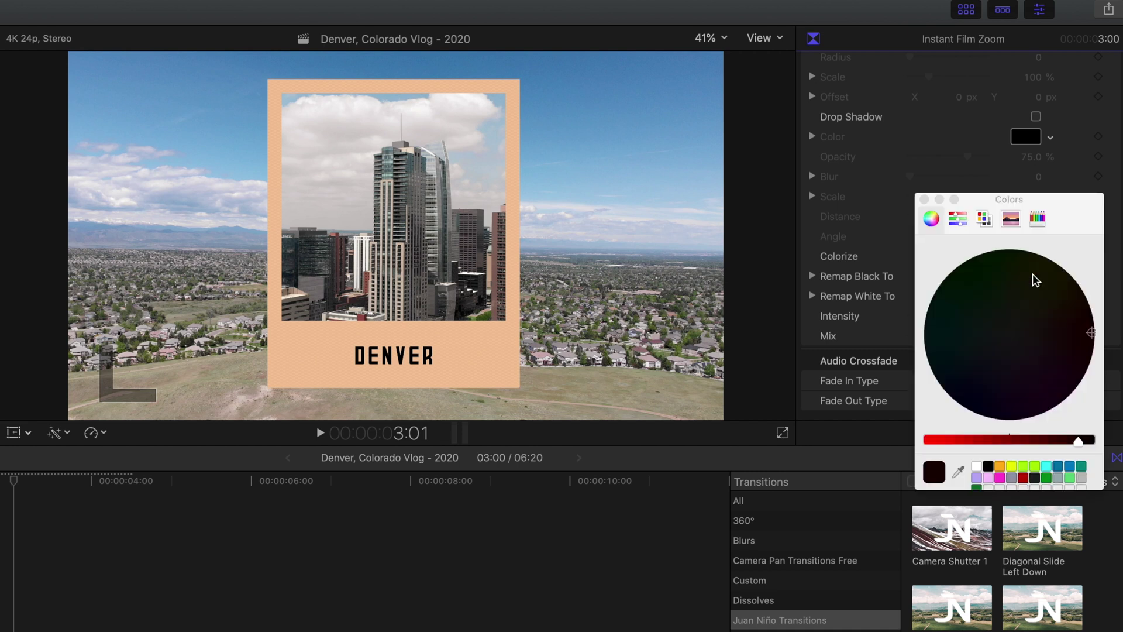
{"action": "left_click", "coordinate": [1058, 466]}
{"action": "left_click", "coordinate": [923, 199]}
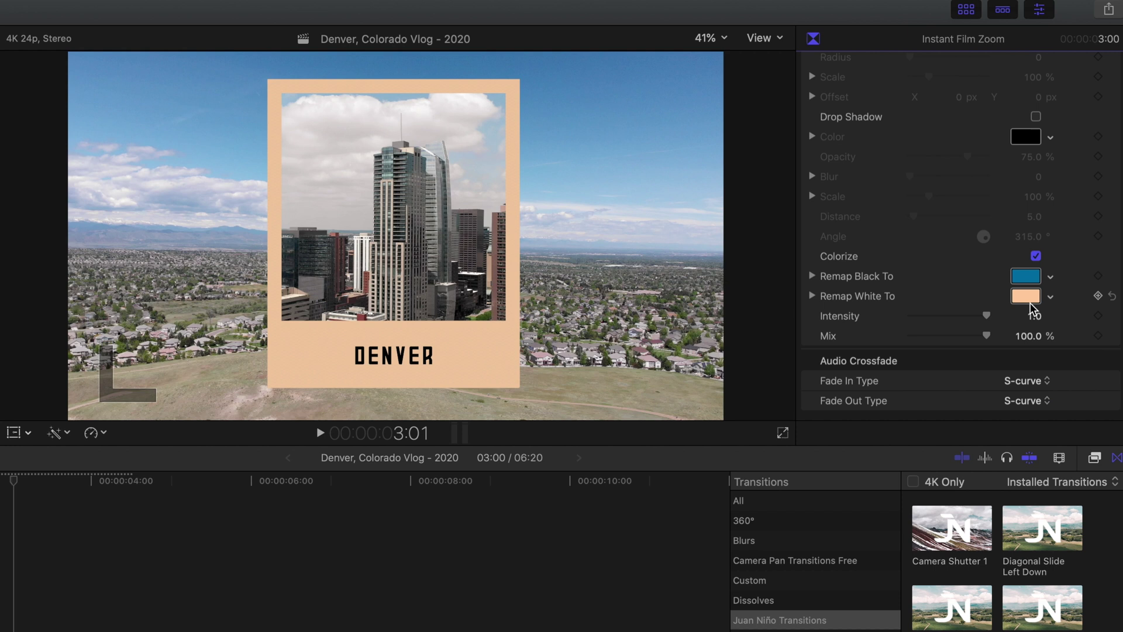
{"action": "left_click", "coordinate": [1033, 298]}
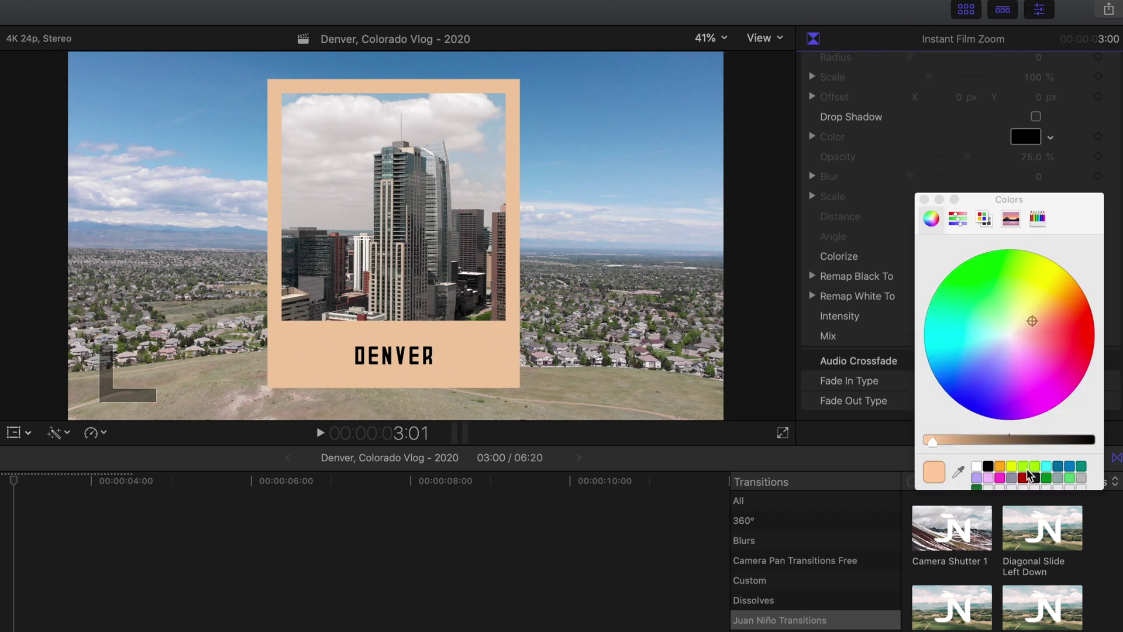
{"action": "left_click", "coordinate": [1012, 467]}
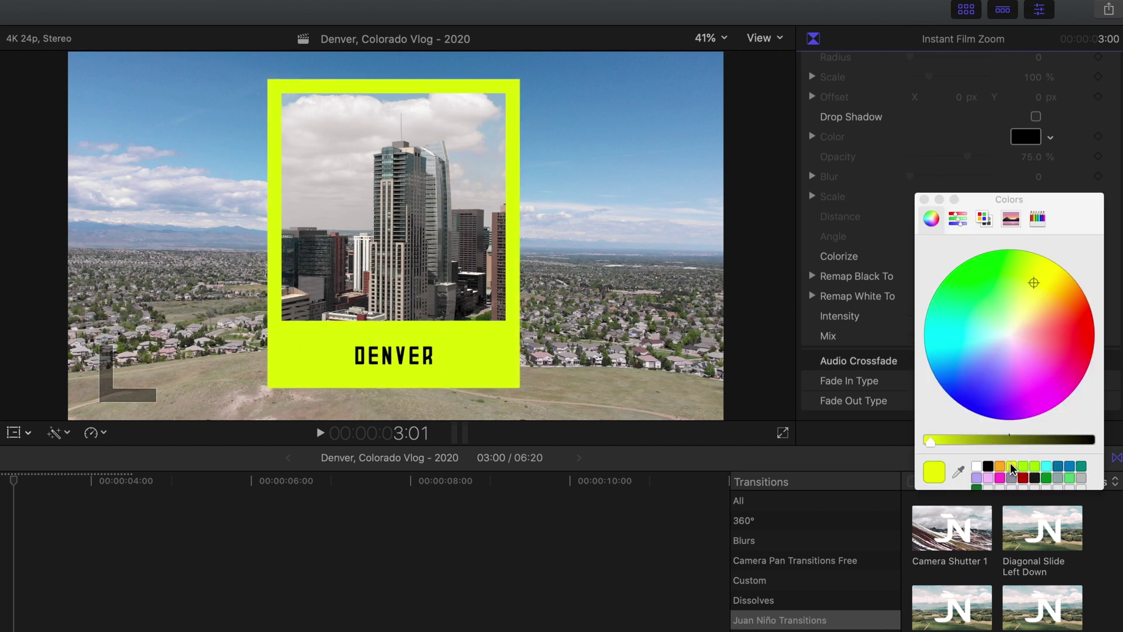
- Close the Colors window
{"action": "left_click", "coordinate": [925, 201]}
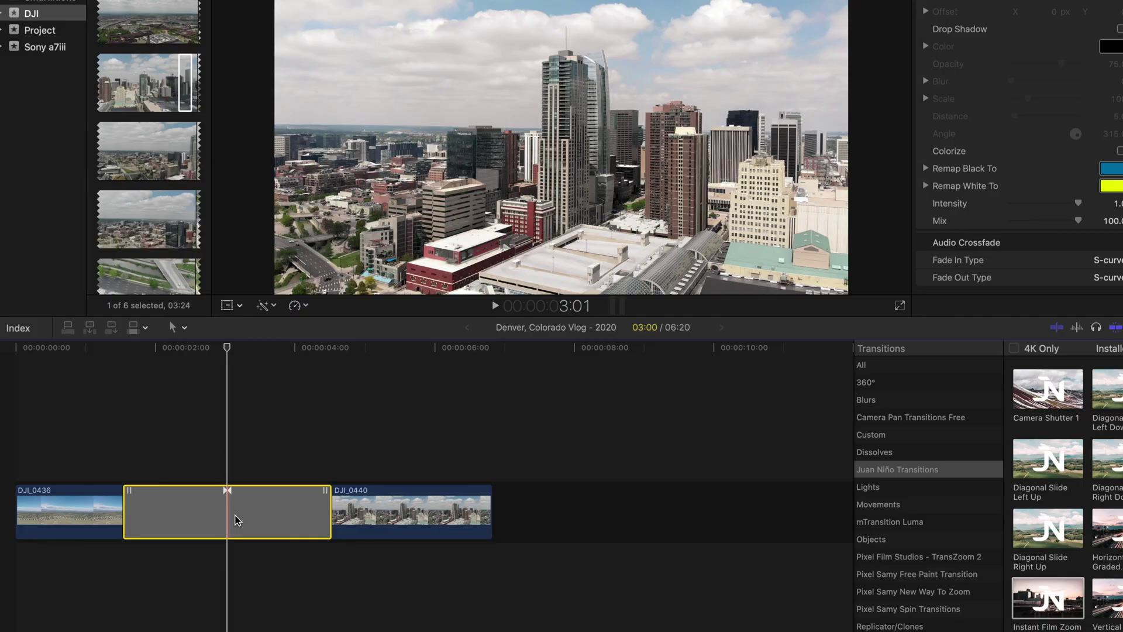